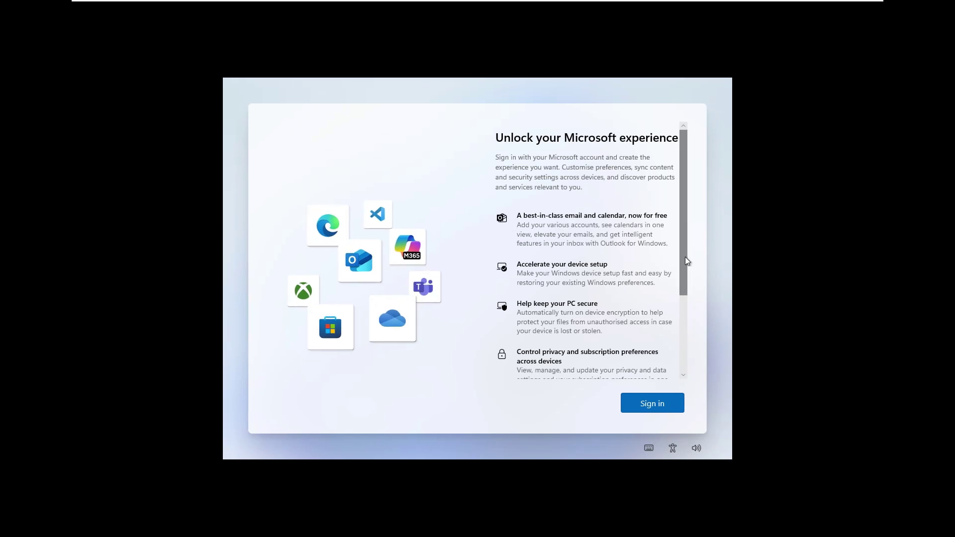
mouse_move(685, 257)
left_mouse_down()
mouse_move(684, 344)
mouse_move(685, 202)
left_mouse_up()
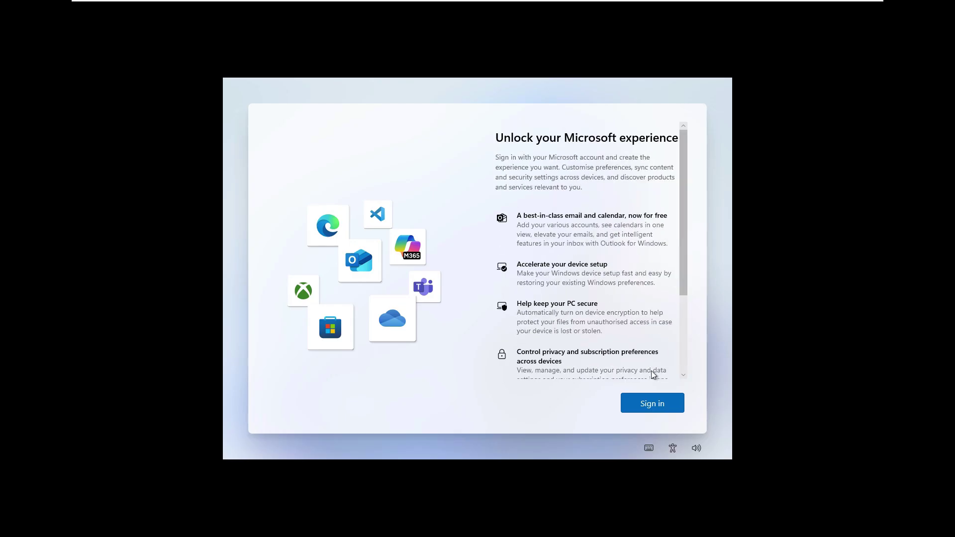
Continue from the 'Unlock your Microsoft experience' panel to the Microsoft account sign-in page.
left_click(657, 405)
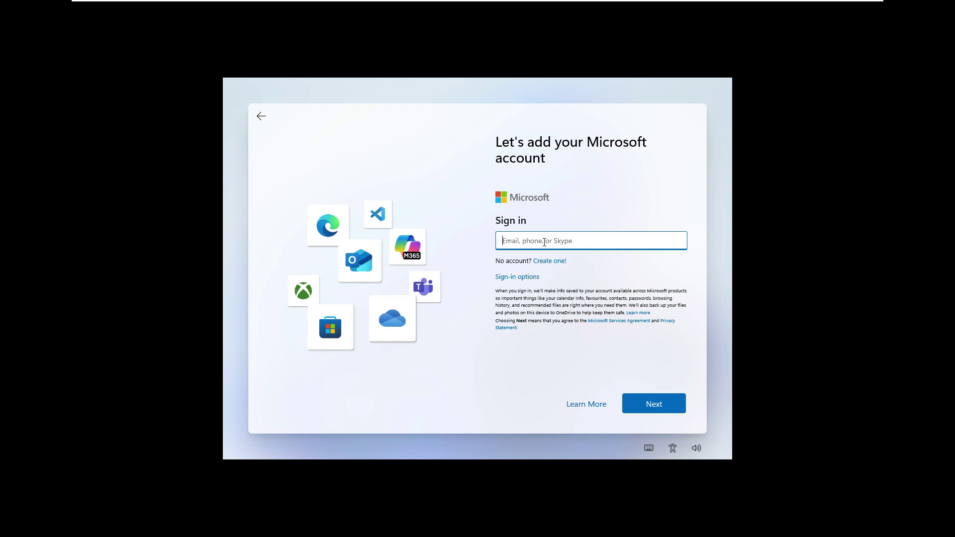
left_click(511, 240)
Bring up an administrator Command Prompt with Shift+F10 and run ncpa.cpl to open Network Connections.
key("shift+F10")
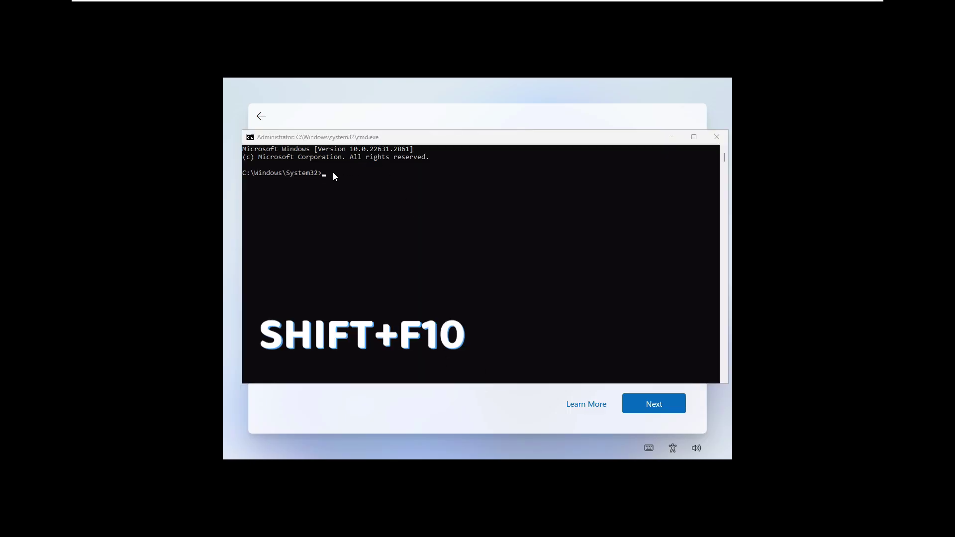
left_click_drag(374, 137, 398, 140)
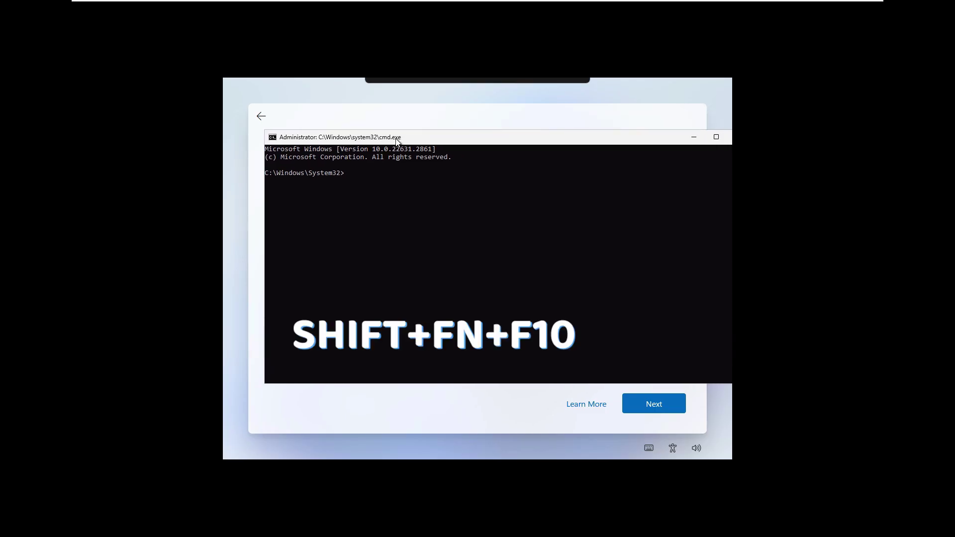
mouse_move(397, 141)
left_mouse_down()
mouse_move(404, 147)
mouse_move(385, 140)
left_mouse_up()
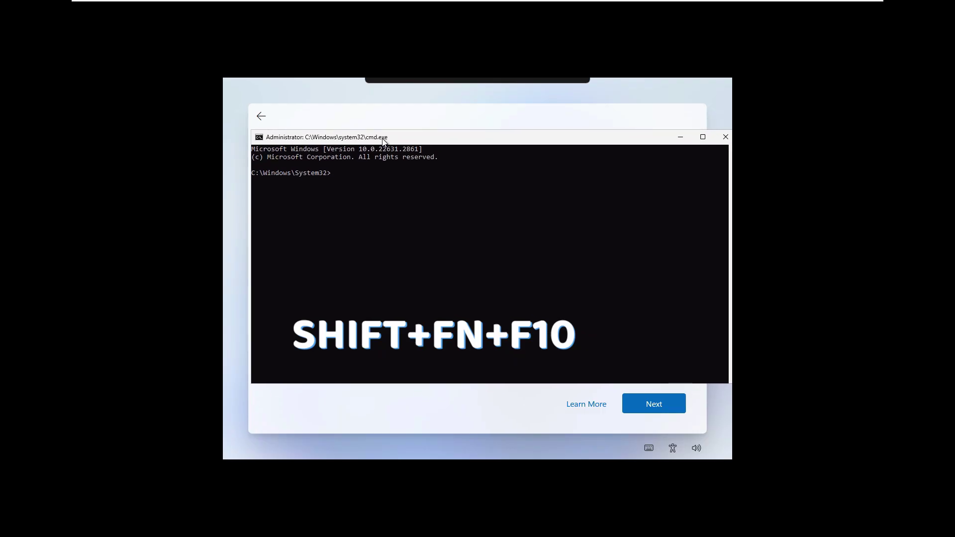
left_click(372, 188)
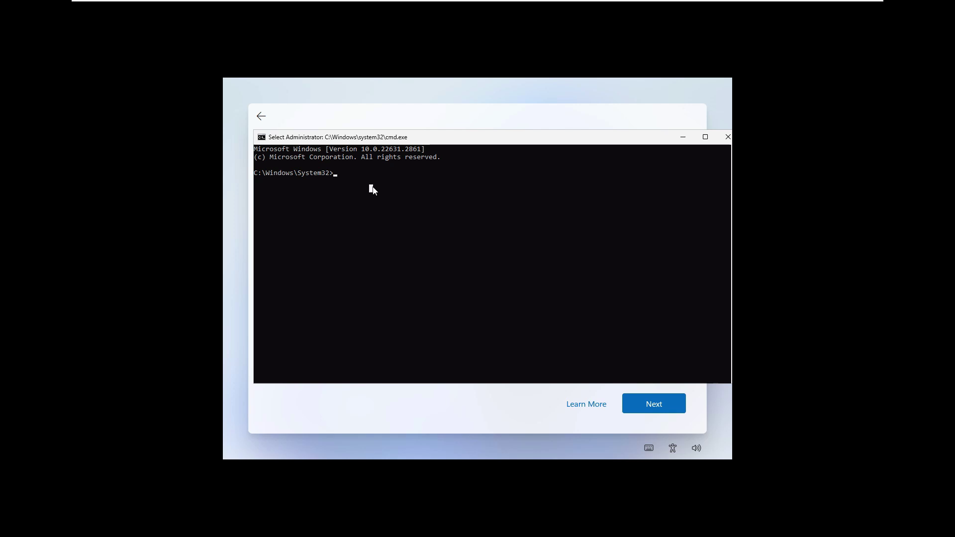
type("ncpa.cpl")
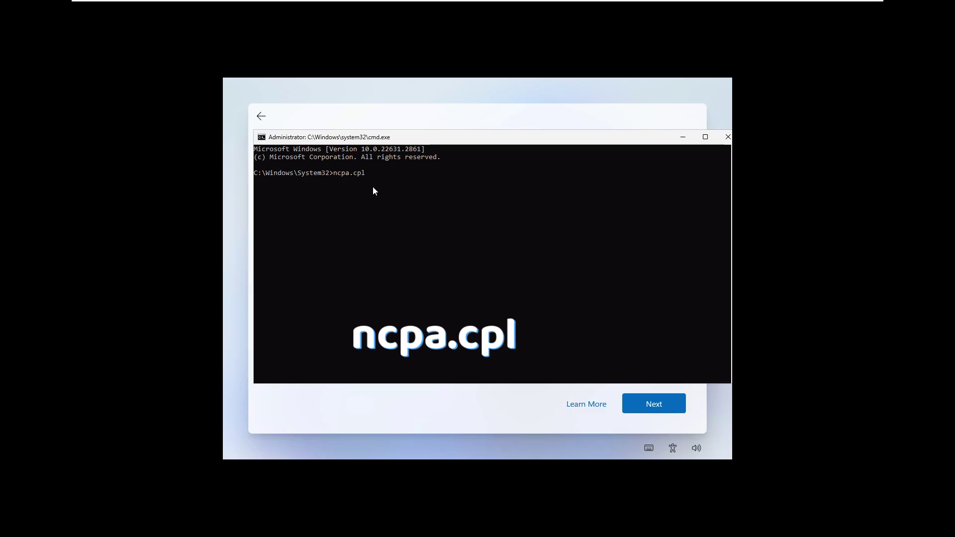
key("Return")
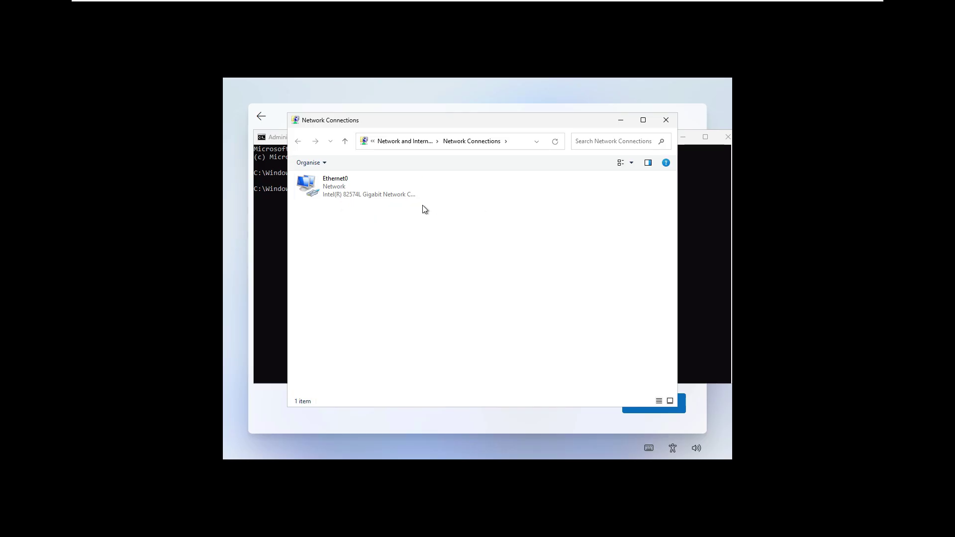
Disable the Ethernet0 adapter from its context menu and return to the Command Prompt.
right_click(331, 190)
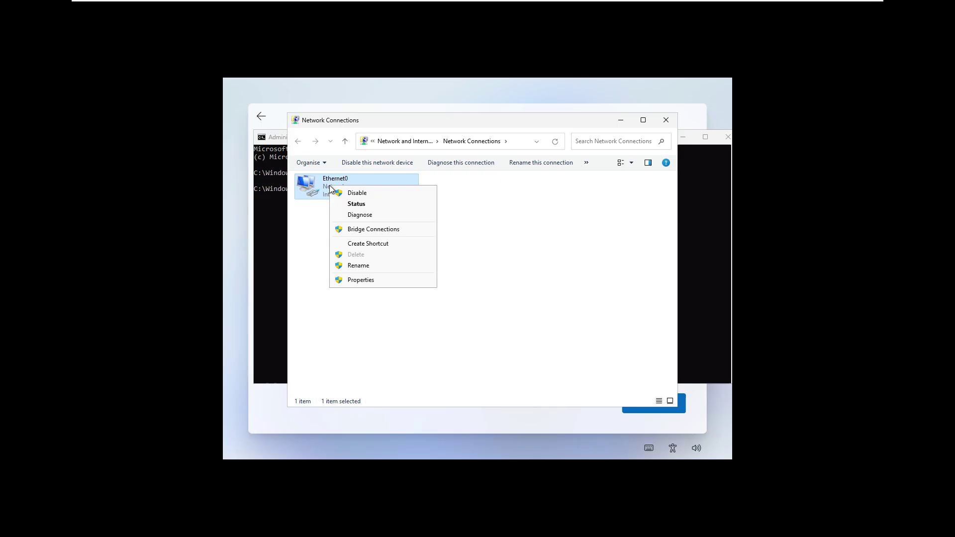
left_click(350, 194)
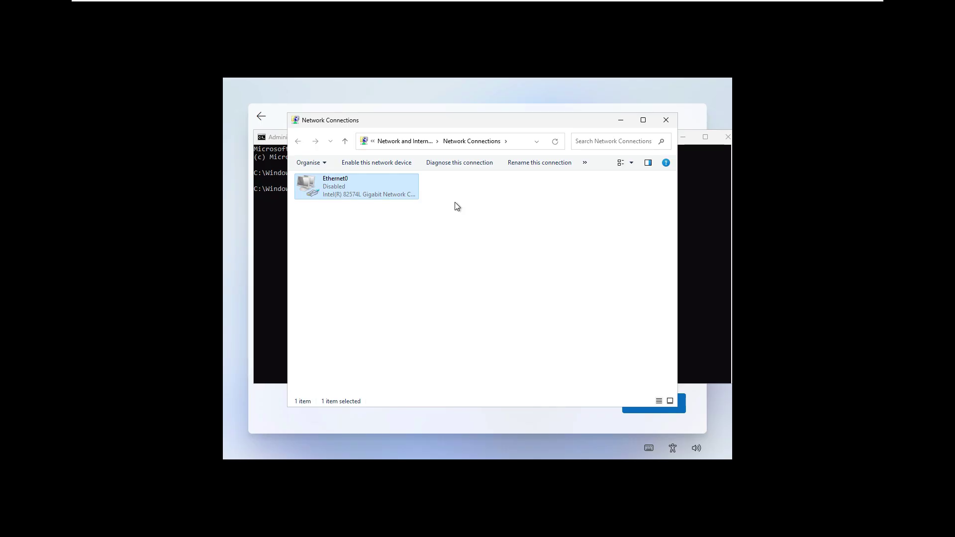
left_click(266, 161)
Run oobe\bypassnro in the console so setup restarts offline at the name screen.
left_click(363, 180)
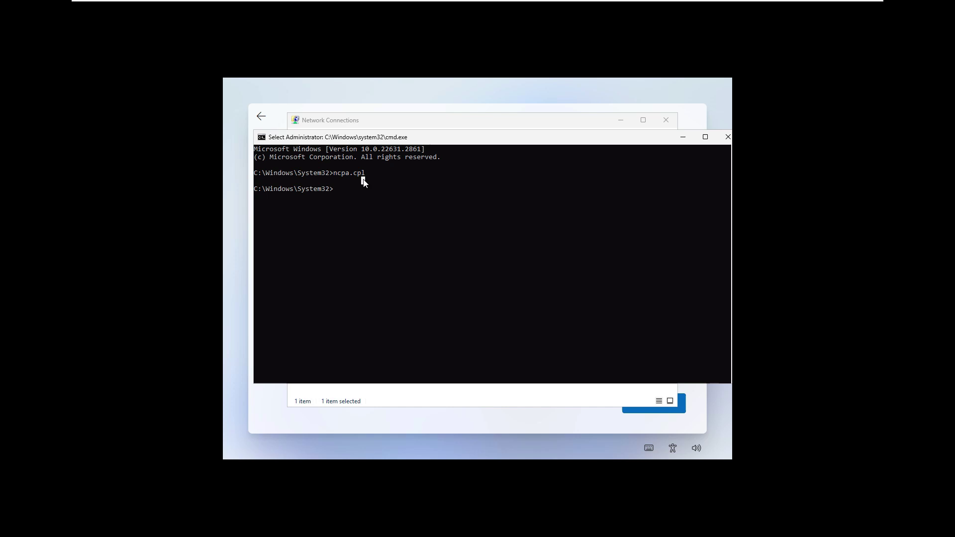
scroll(370, 182, "up", 1, "ctrl")
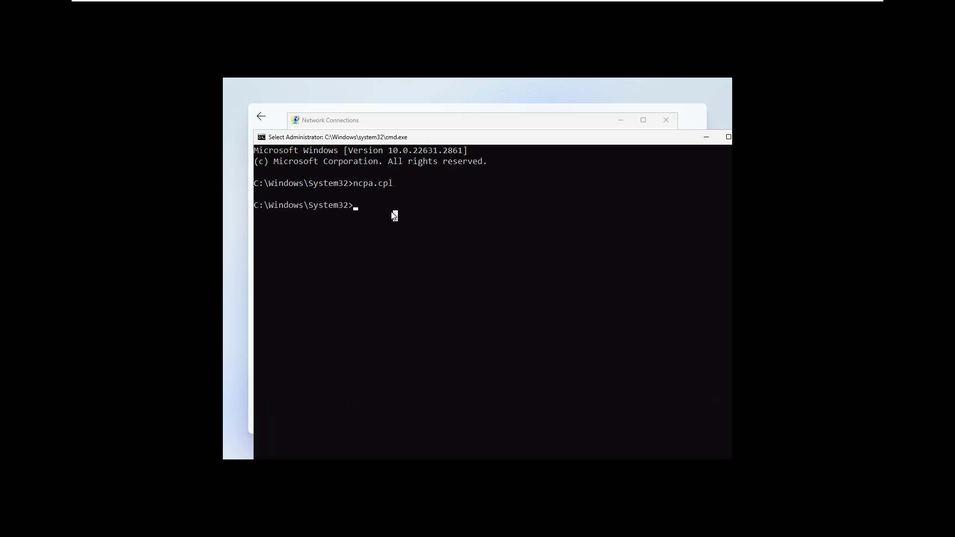
type("oo")
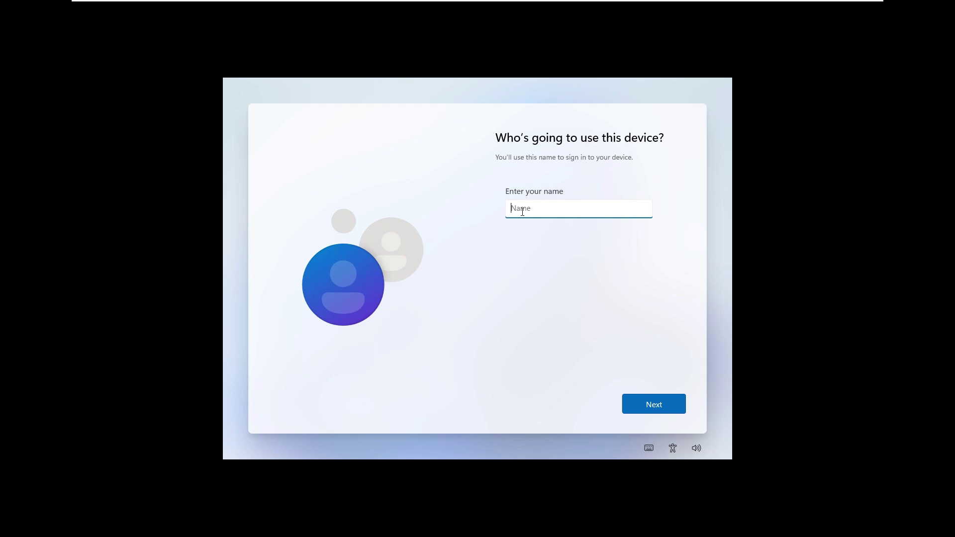
Enter the local account name and continue to the password creation page.
key("BackSpace")
key("BackSpace")
key("BackSpace")
key("BackSpace")
key("BackSpace")
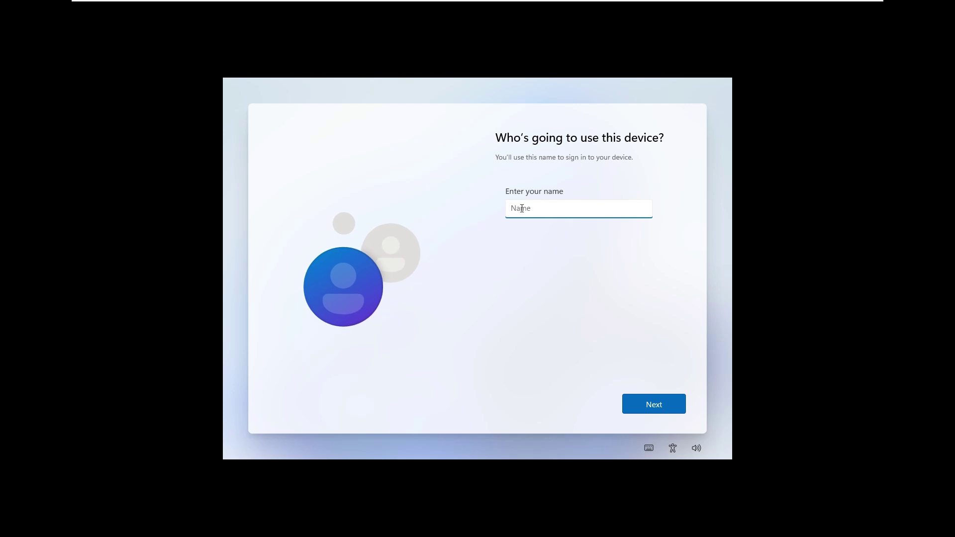
type("Ng")
left_click(654, 399)
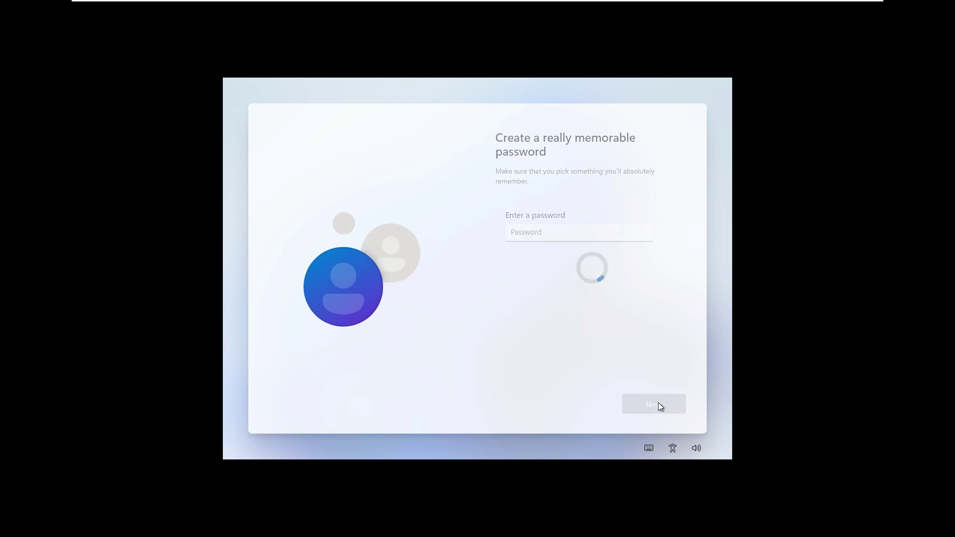
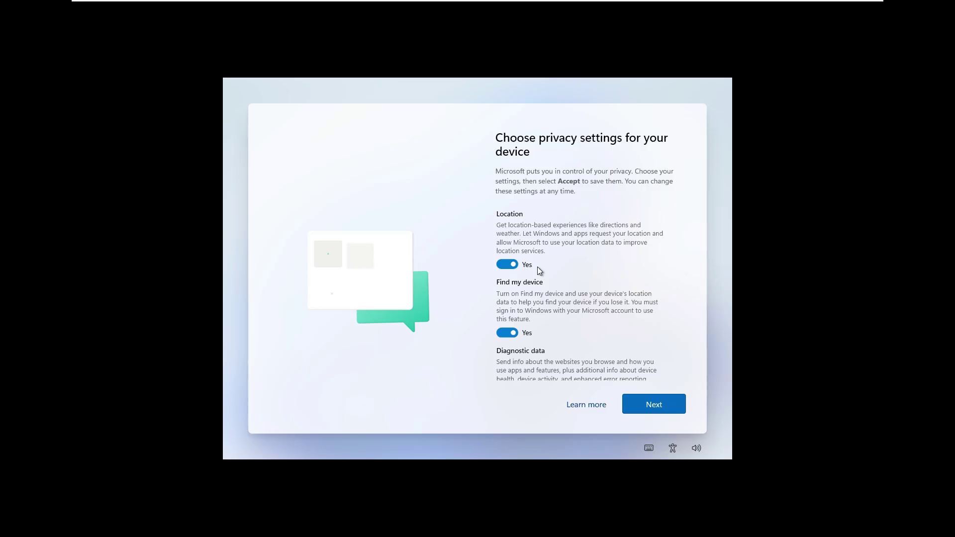
Switch off Location, Find my device, Inking & typing, Tailored experiences and Advertising ID, with diagnostics required only.
left_click(508, 266)
scroll(512, 258, "down", 1)
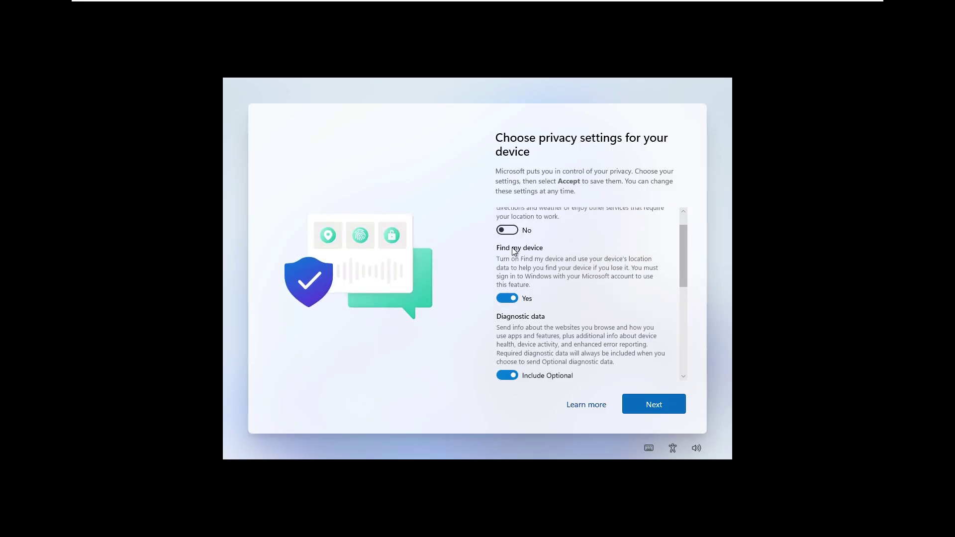
left_click(507, 298)
scroll(509, 300, "down", 1)
left_click(510, 305)
scroll(512, 314, "down", 1)
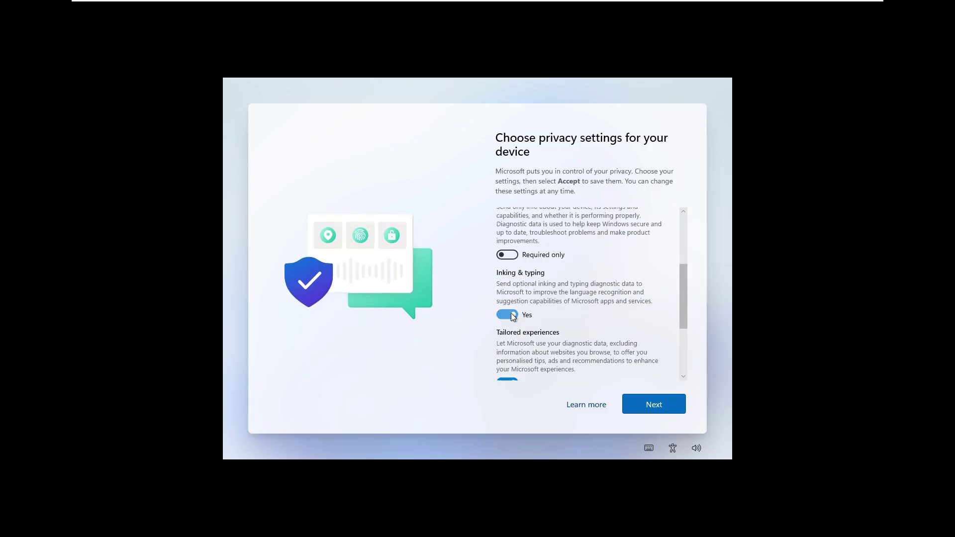
left_click(511, 317)
scroll(513, 317, "down", 1)
left_click(511, 306)
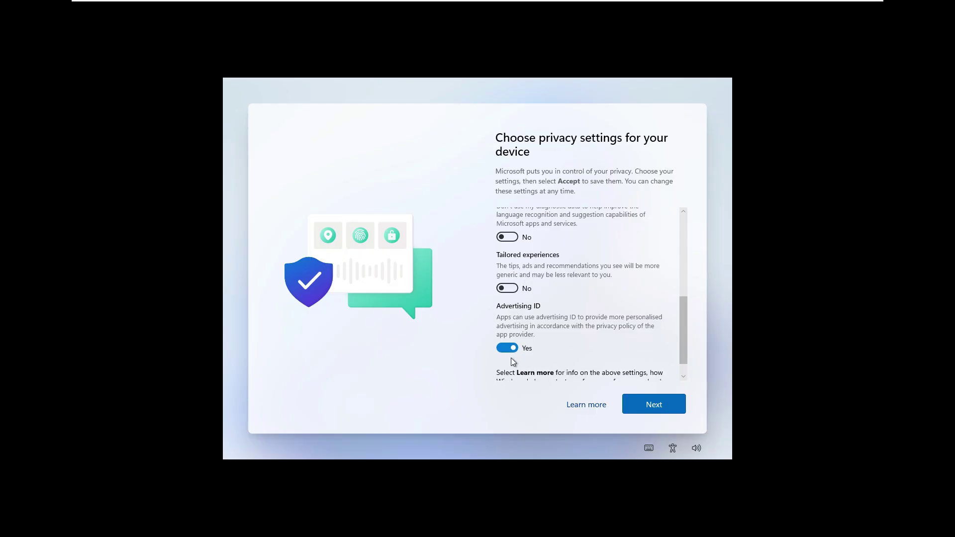
left_click(511, 350)
scroll(574, 297, "down", 1)
scroll(577, 297, "up", 5)
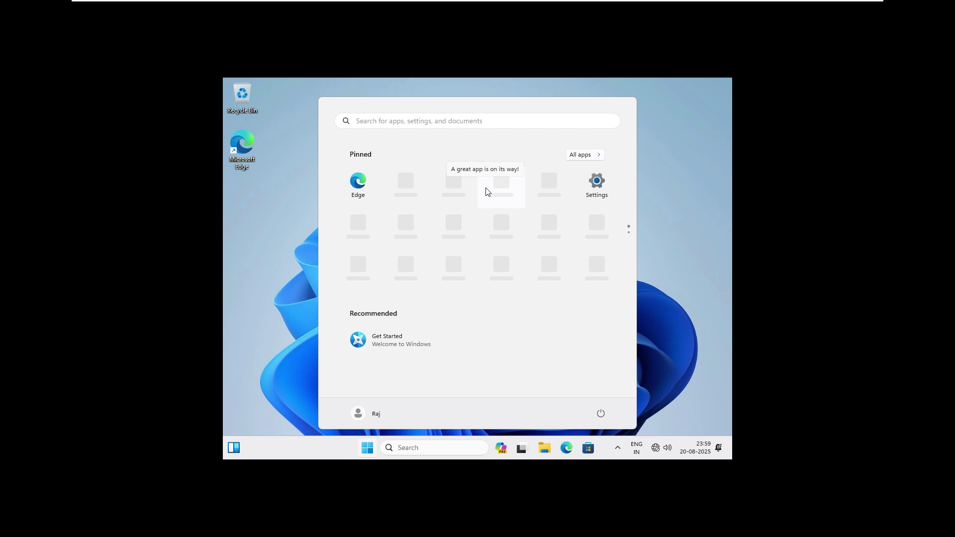
Dismiss the Start menu account flyout and bring up the taskbar search panel.
left_click(375, 415)
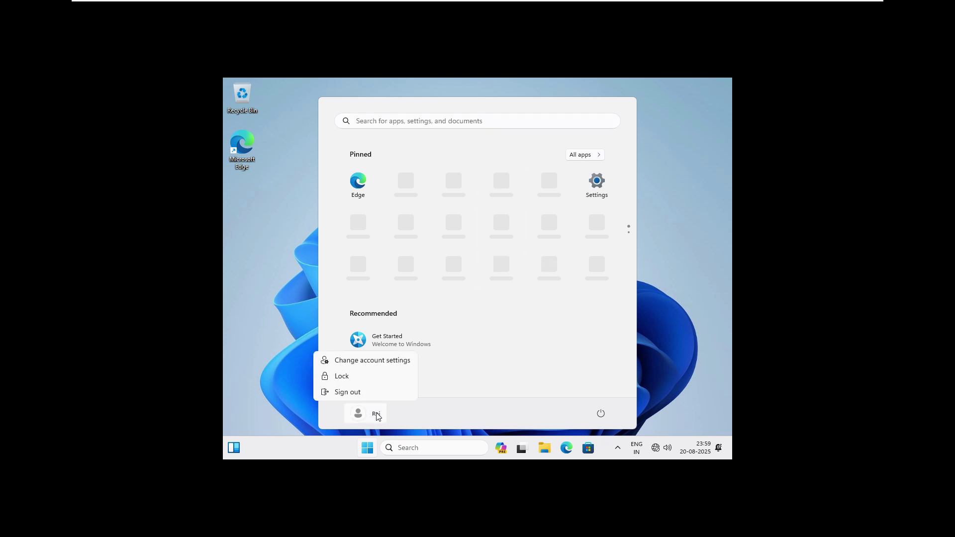
left_click(486, 401)
left_click(437, 441)
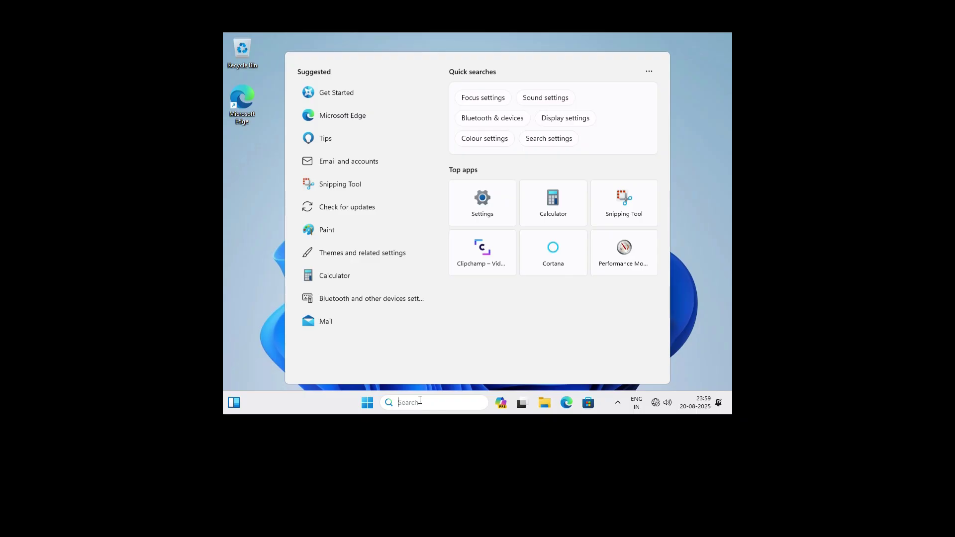
type("nc")
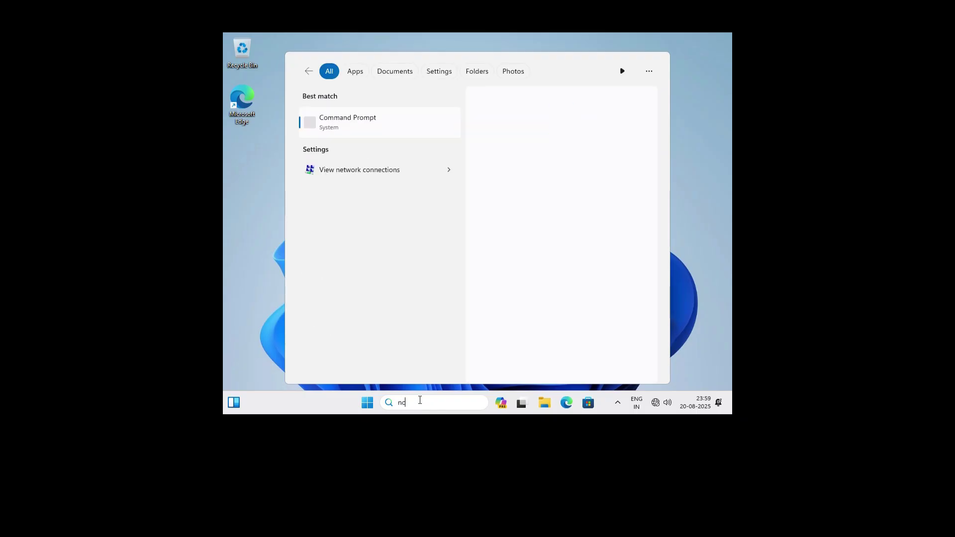
type("pa")
type(".cp")
type("l")
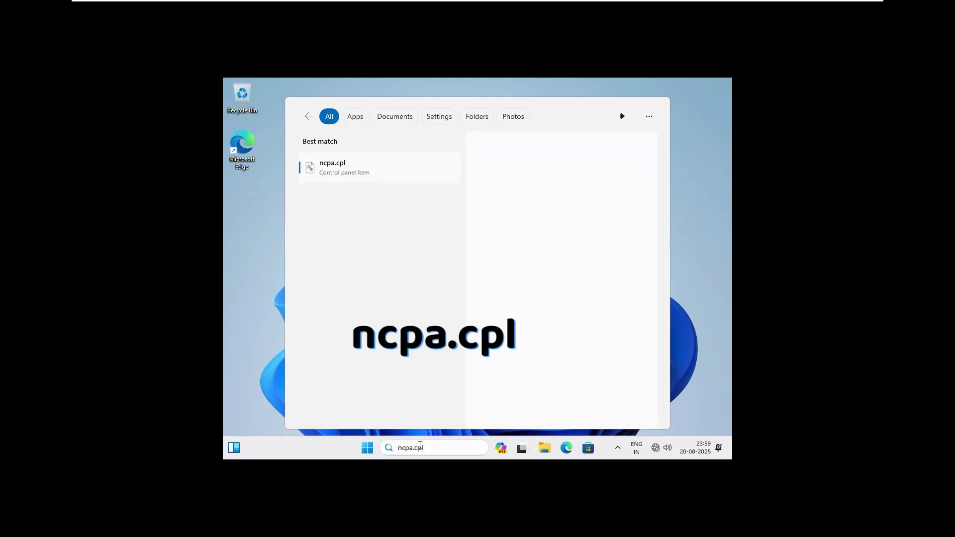
Run the ncpa.cpl best match to show Network Connections.
key("Return")
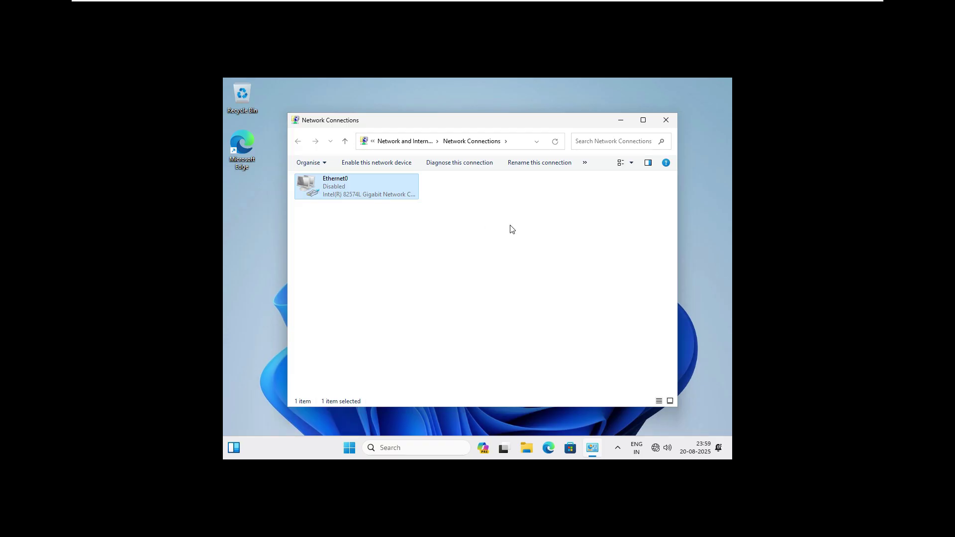
Enable the disabled Ethernet0 adapter from its context menu, then launch Microsoft Edge.
right_click(343, 186)
left_click(367, 195)
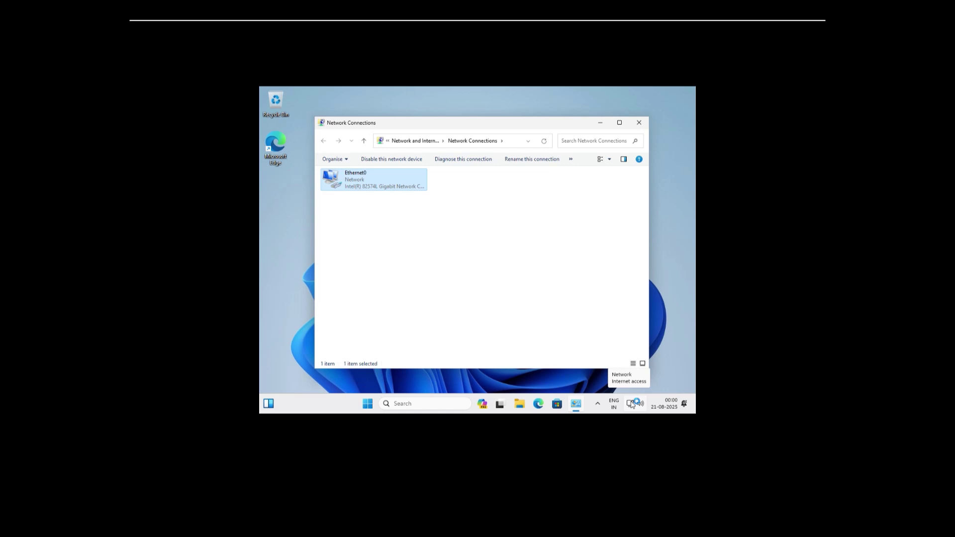
left_click(533, 407)
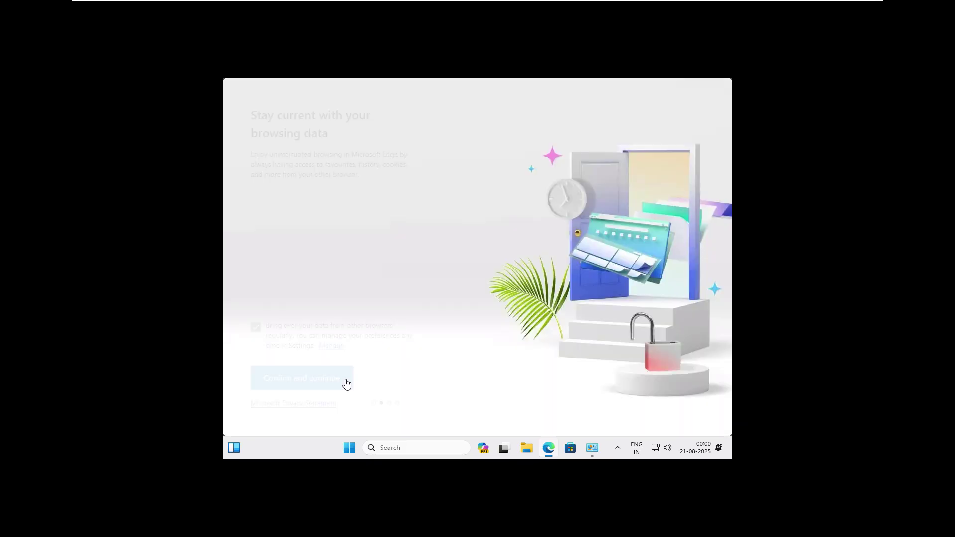
Advance through Edge's welcome pages, continuing without Google data and confirming to start browsing.
left_click(327, 383)
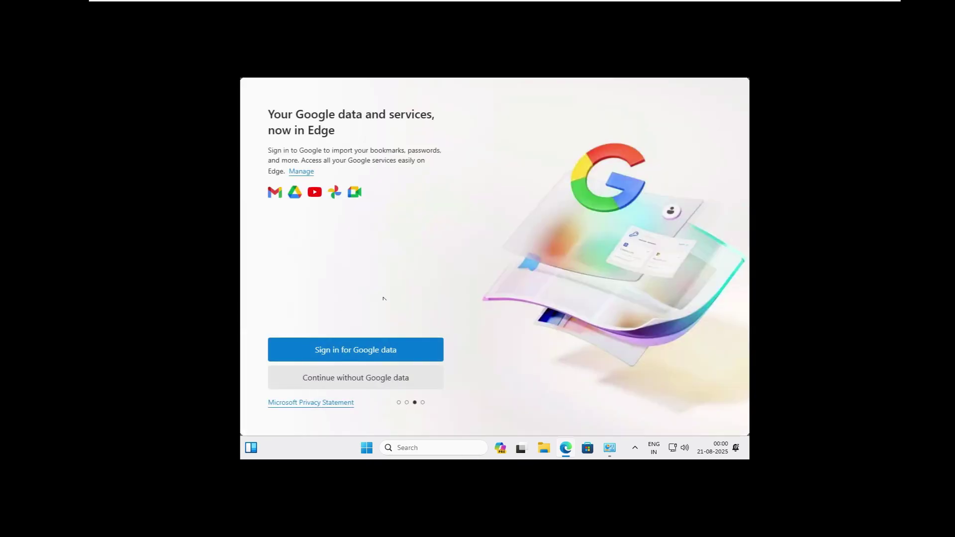
left_click(331, 386)
left_click(330, 383)
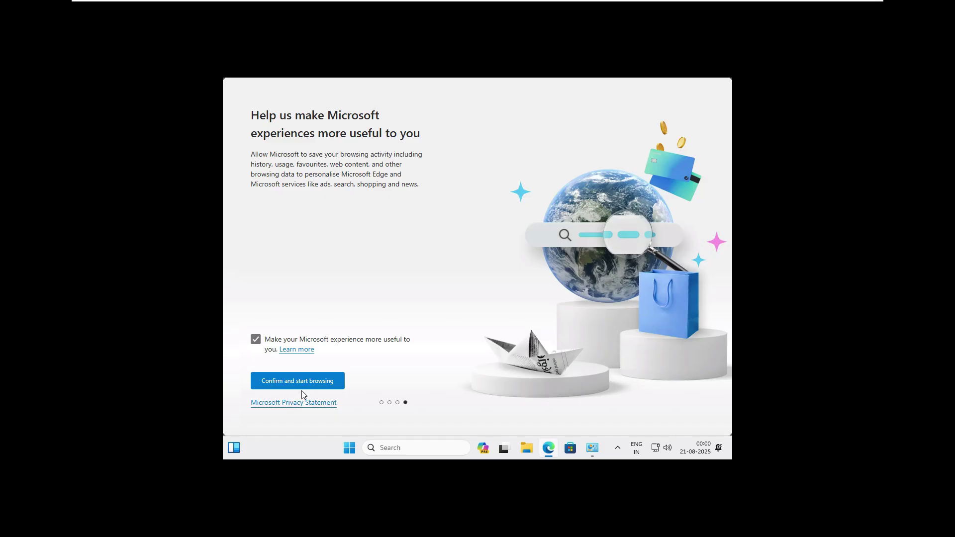